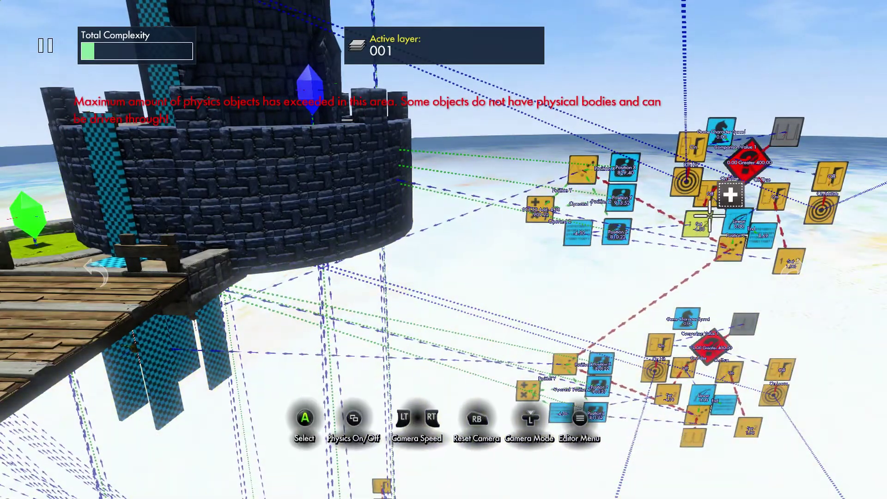
Step: Select the Linear curve data sources in the upper and lower logic groups together and examine them
click(740, 217)
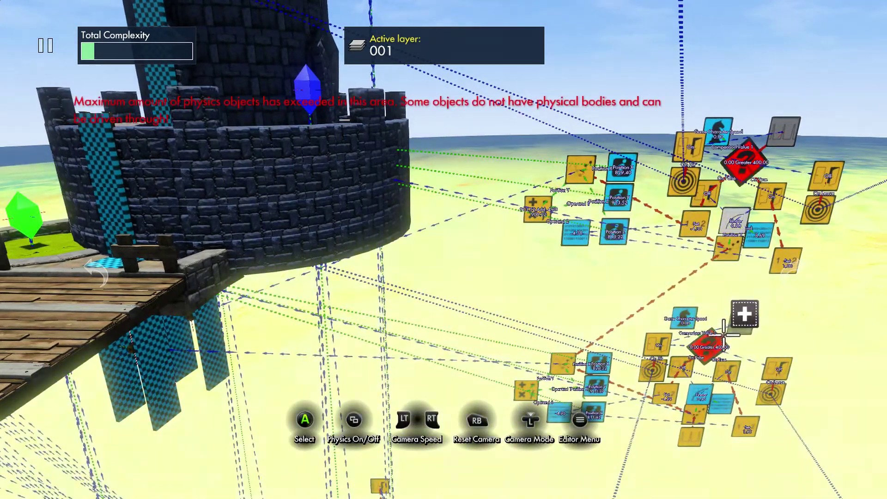
click(711, 389)
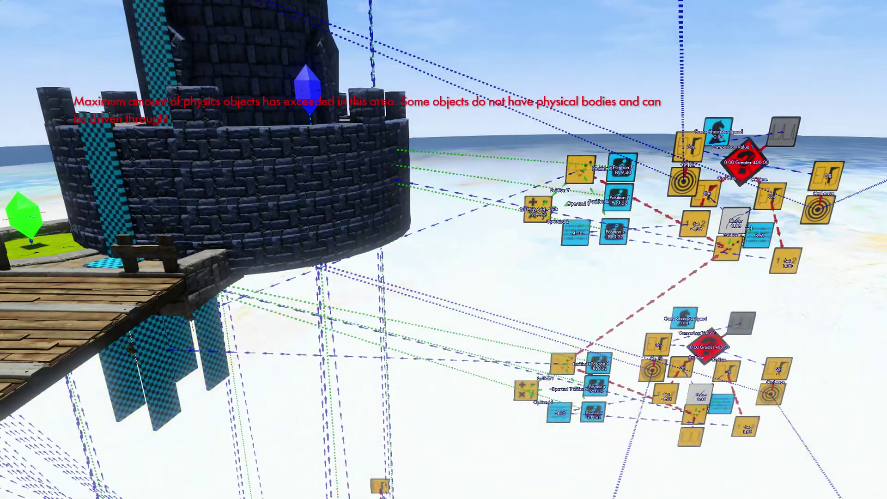
key(Escape)
key(Escape)
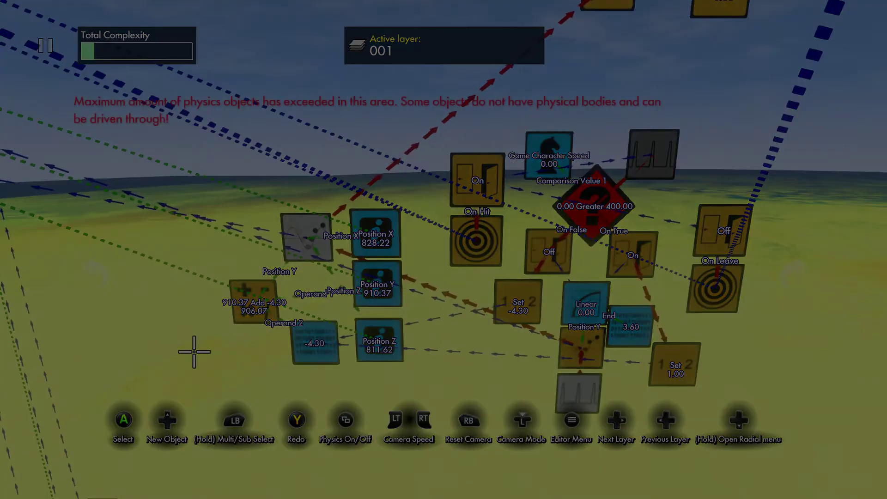
Step: Switch to the Xbox guide, set the signed-in profile's status to Do not disturb, and return to the track editor
key(Left)
key(Left)
key(Left)
key(Return)
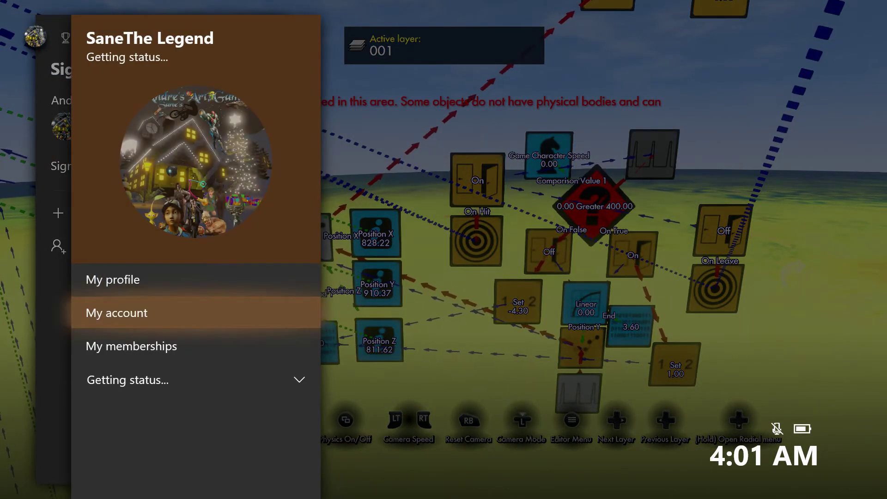
key(Down)
key(Down)
key(Return)
key(Down)
key(Down)
key(Return)
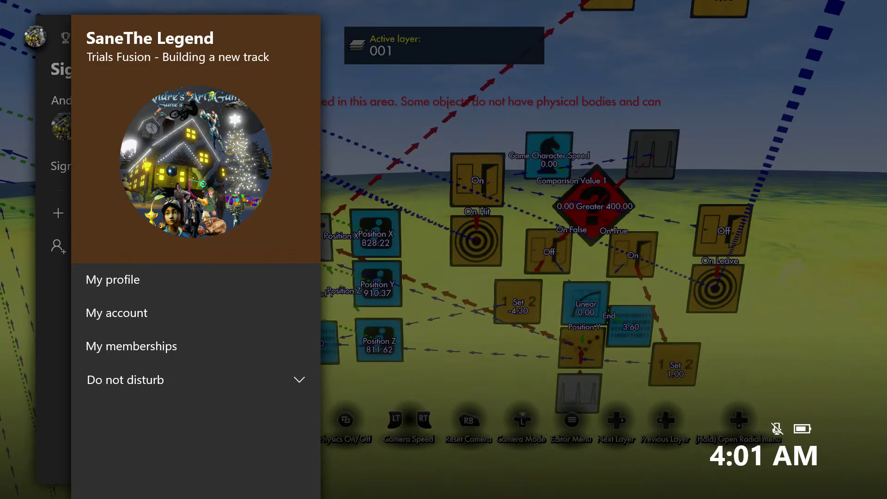
key(Escape)
key(Escape)
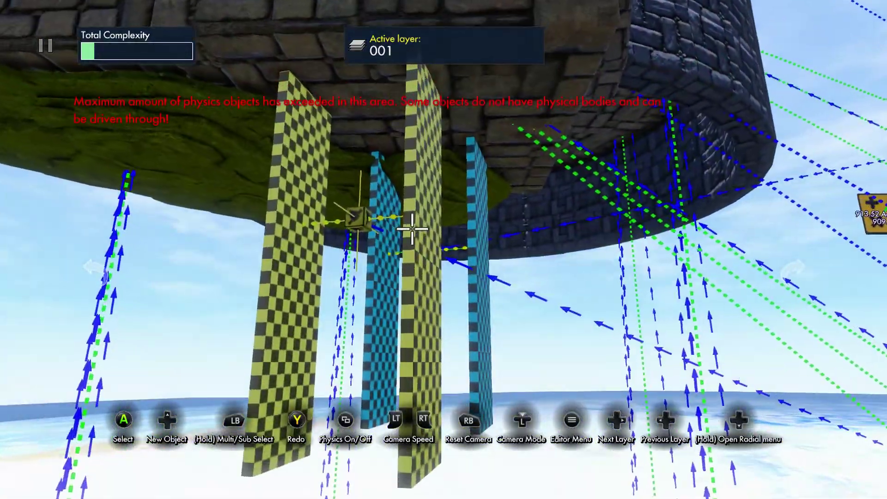
Step: Lower the front pair of checkered panels beneath the castle platform and place them there
click(412, 231)
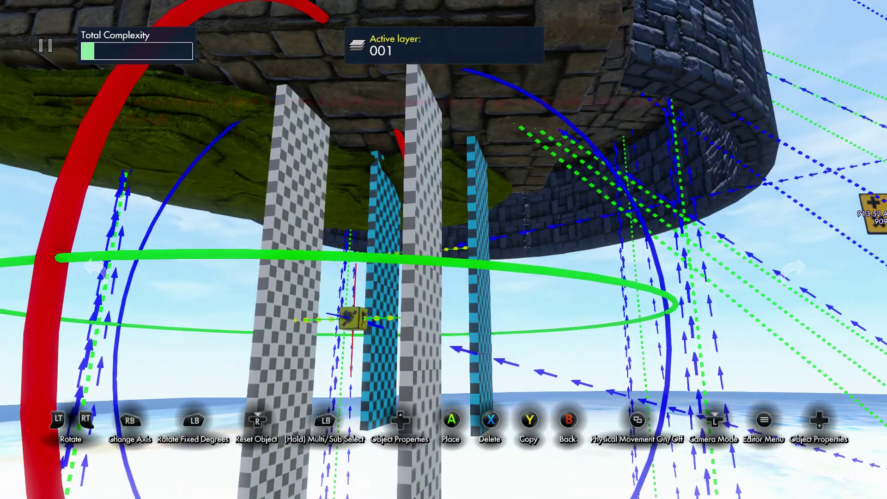
click(354, 346)
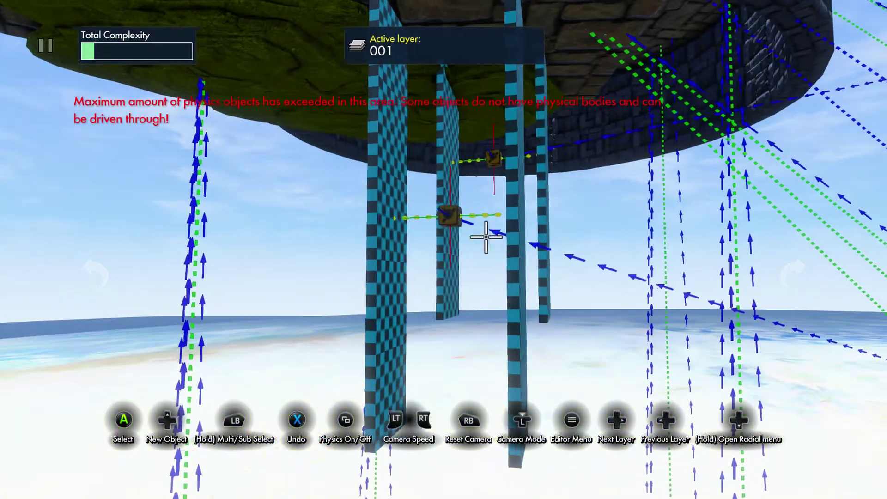
click(348, 212)
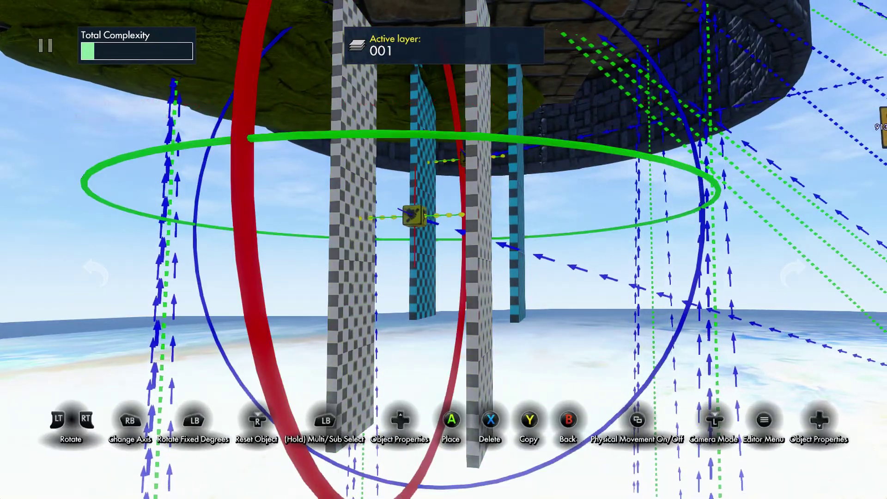
key(Escape)
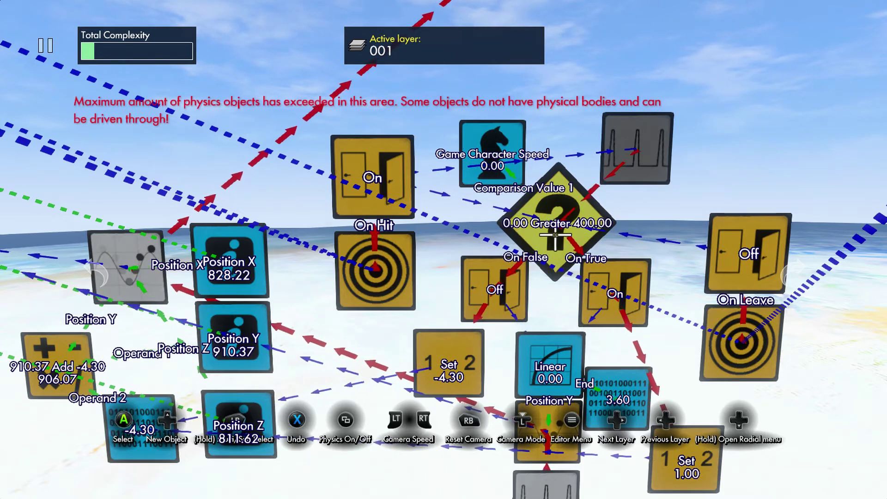
Step: Review the properties of the interval trigger beside the Generic filter and check which event or filter it targets
click(650, 144)
key(Down)
key(Down)
key(Down)
key(Down)
key(Up)
key(Up)
key(Down)
key(Down)
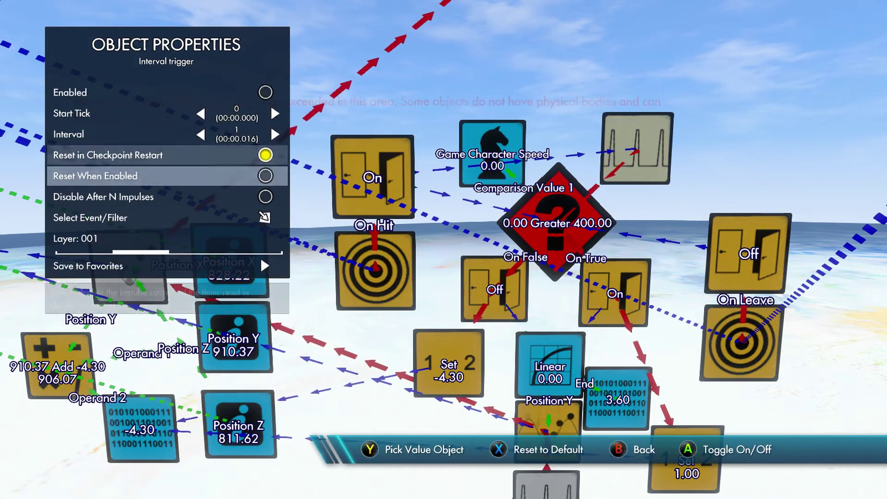
key(Down)
key(Down)
key(Return)
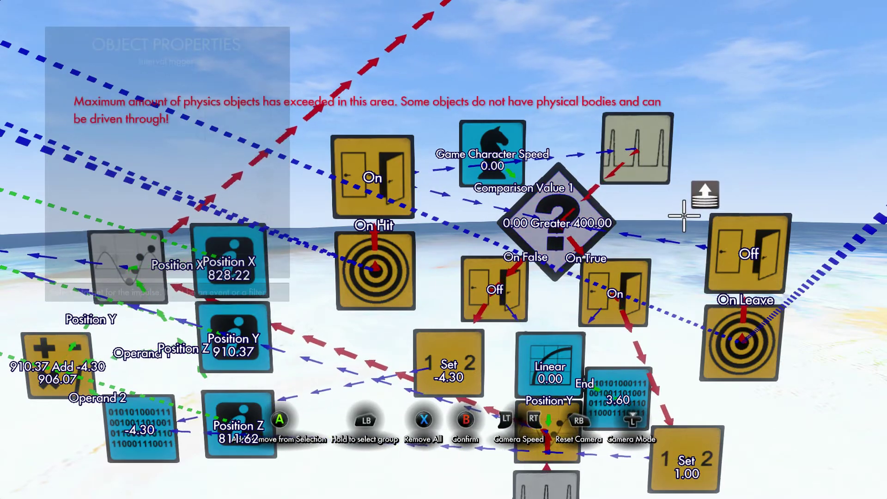
key(Escape)
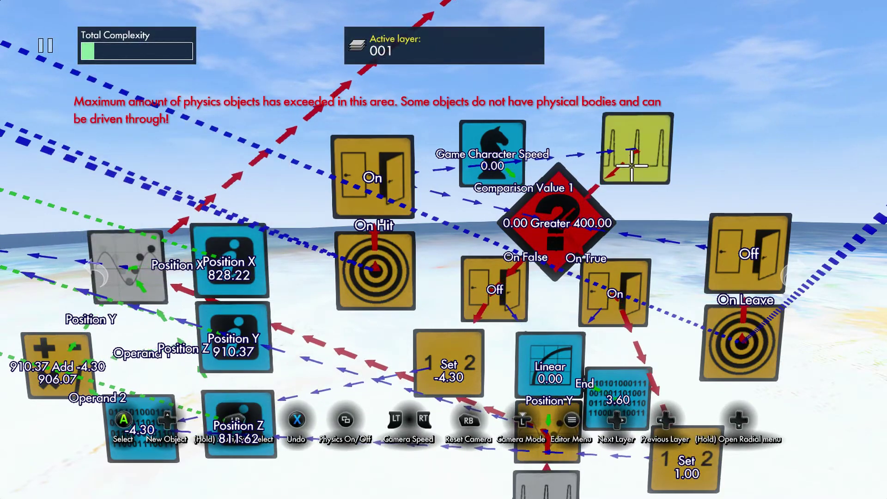
Step: Check the Generic filter's Comparison Value 2 and the data source assigned to Comparison Value 1
key(Tab)
key(Return)
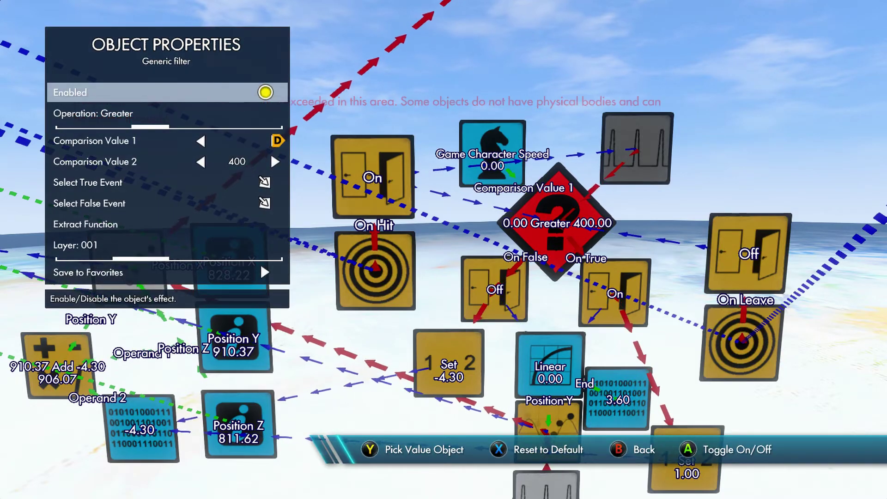
key(Down)
key(Down)
key(Down)
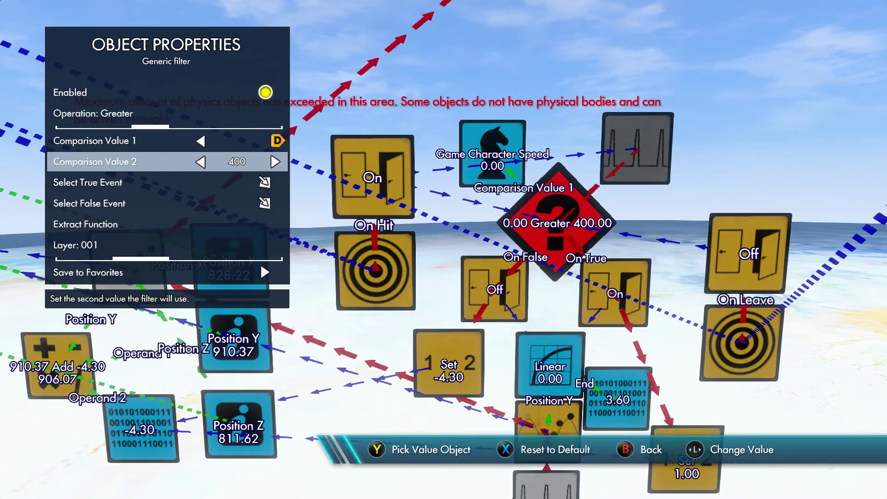
key(Escape)
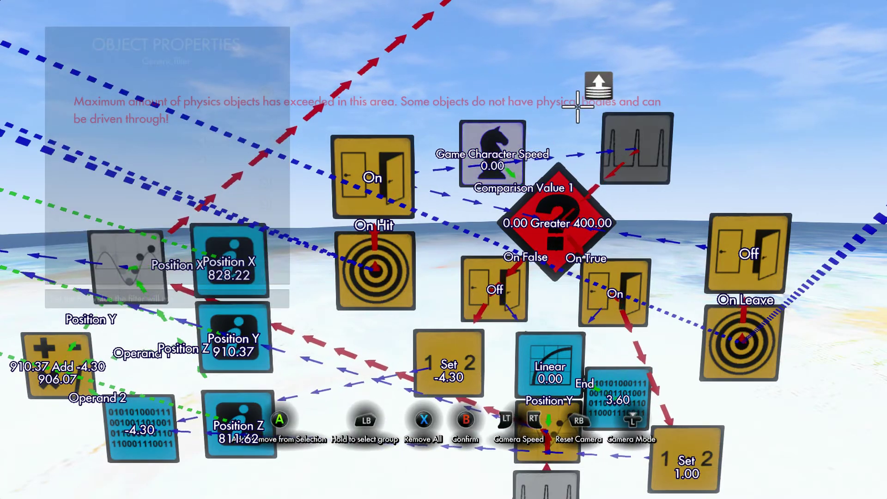
key(Return)
key(Escape)
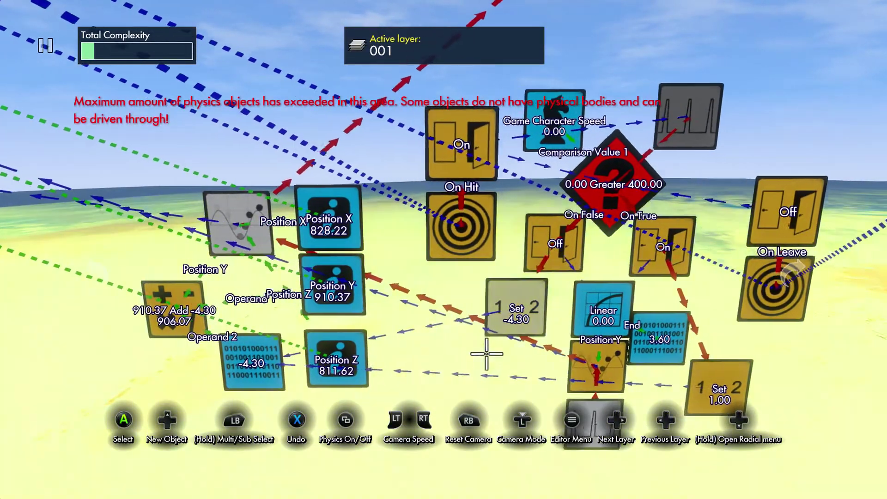
Step: Examine which object the lower group's Position X, Position Y and Position Z data sources read
click(364, 356)
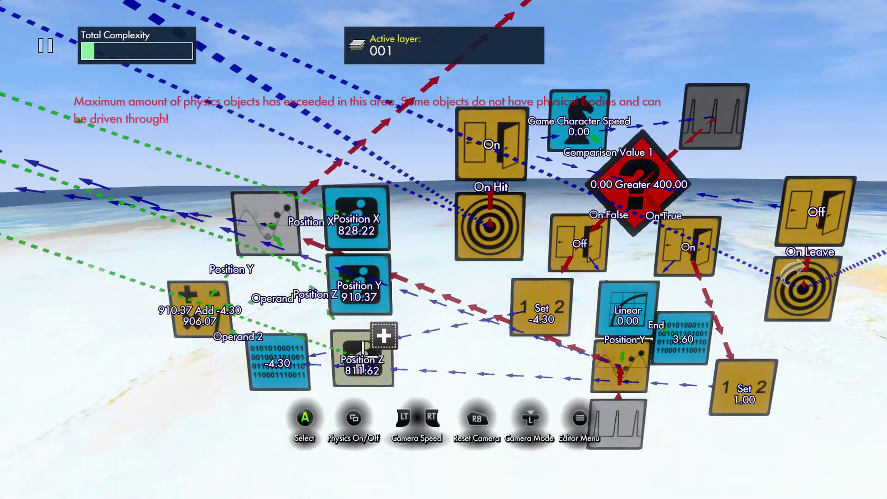
click(363, 294)
click(362, 240)
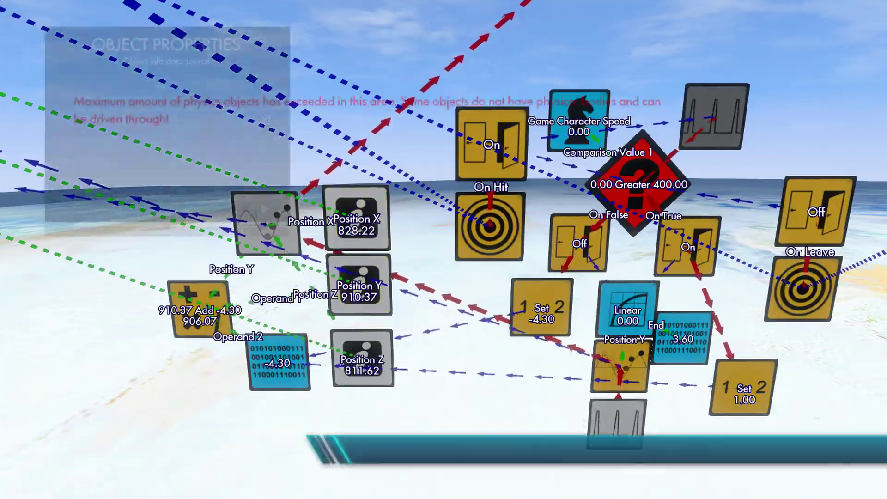
key(Return)
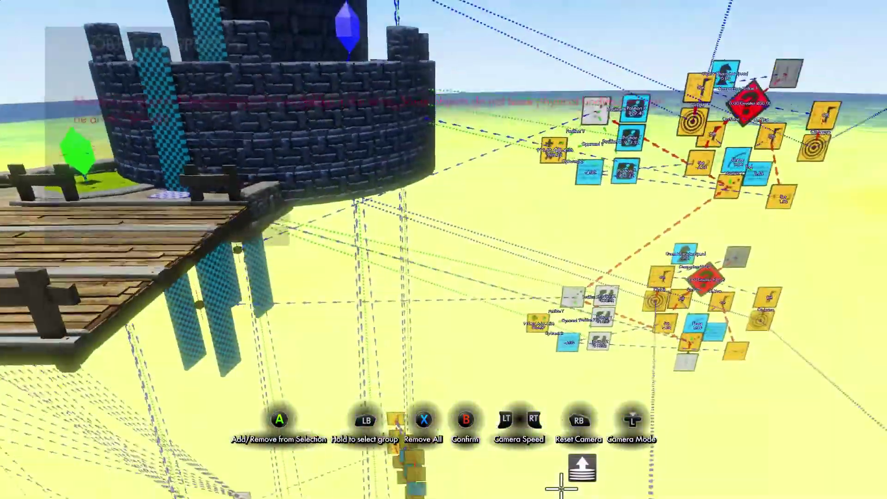
key(Escape)
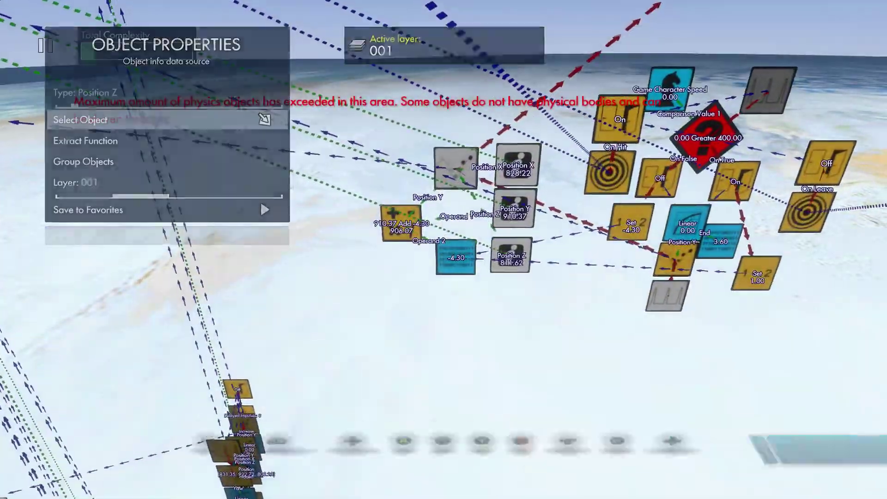
key(Escape)
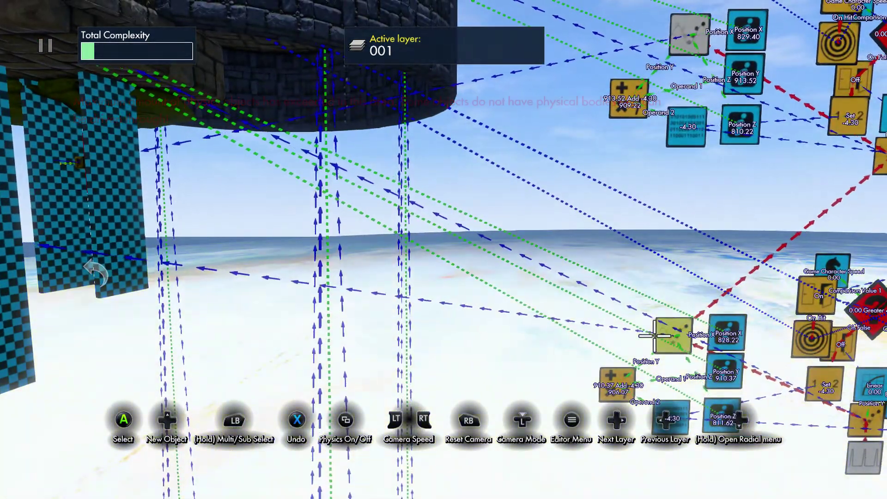
Step: Check which objects are targeted by the lower group's object position event beside Position X
click(674, 335)
key(Up)
key(Up)
key(Return)
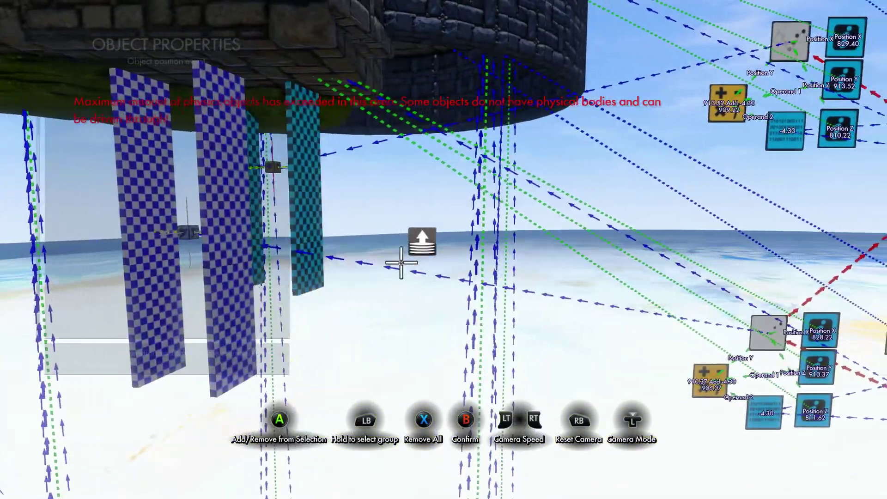
key(Escape)
key(Escape)
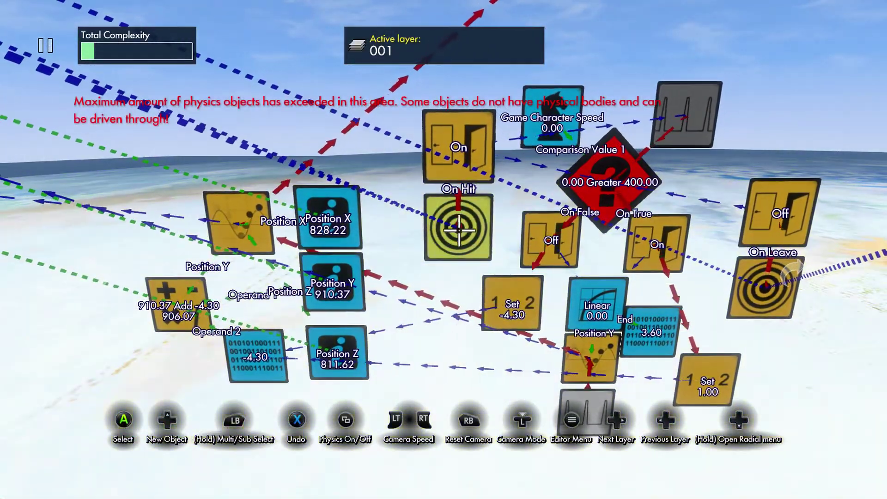
Step: Inspect the object instances chosen in Set Hitting Objects 1 for the On Hit and On Leave triggers together
click(459, 226)
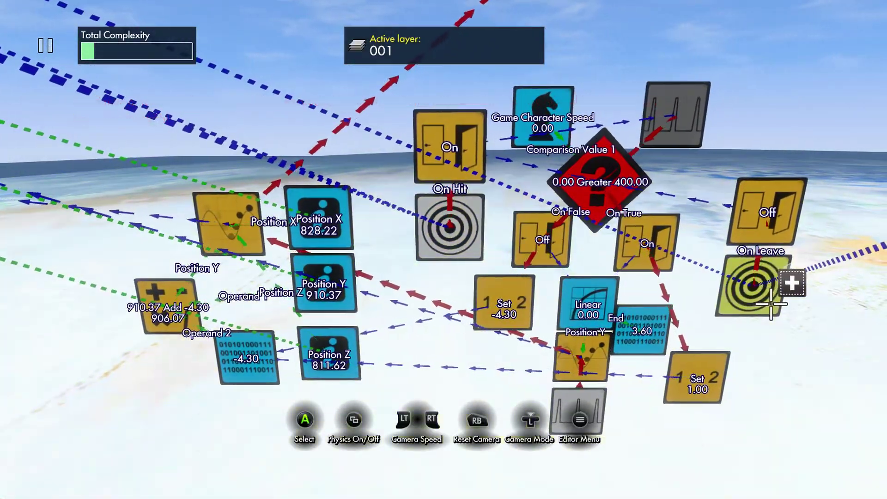
click(768, 304)
key(Down)
key(Return)
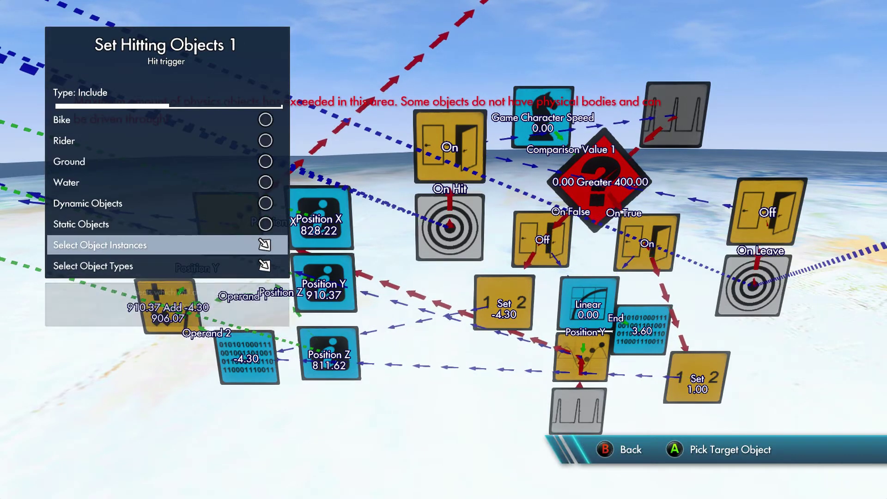
key(Return)
key(Escape)
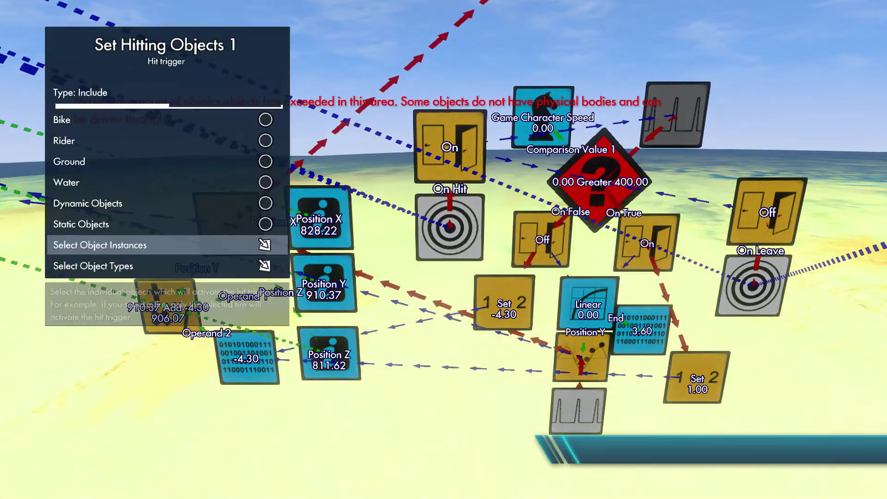
key(Escape)
Step: Inspect the object instances chosen in Set Hitting Objects 2 for both hit triggers
key(Down)
key(Return)
key(Up)
key(Up)
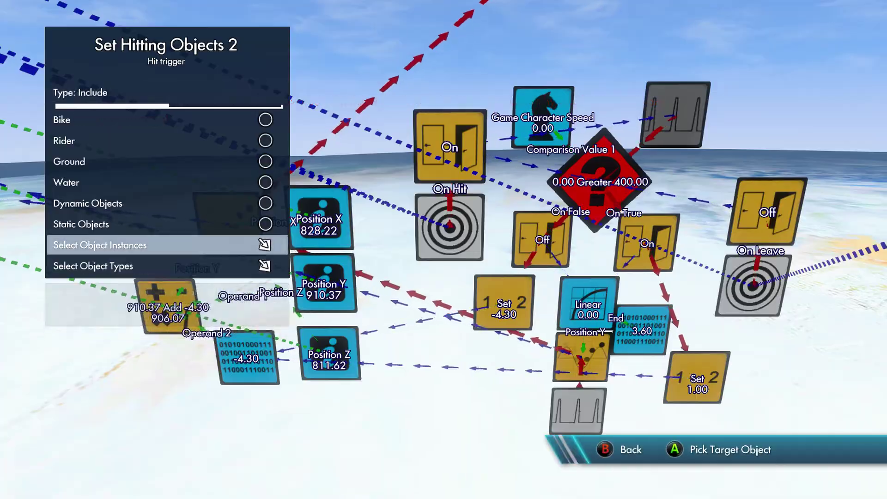
key(Return)
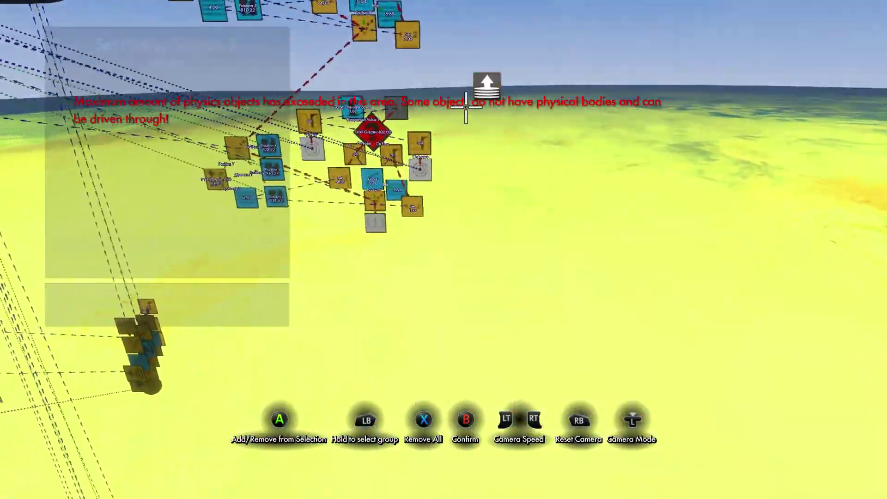
key(Escape)
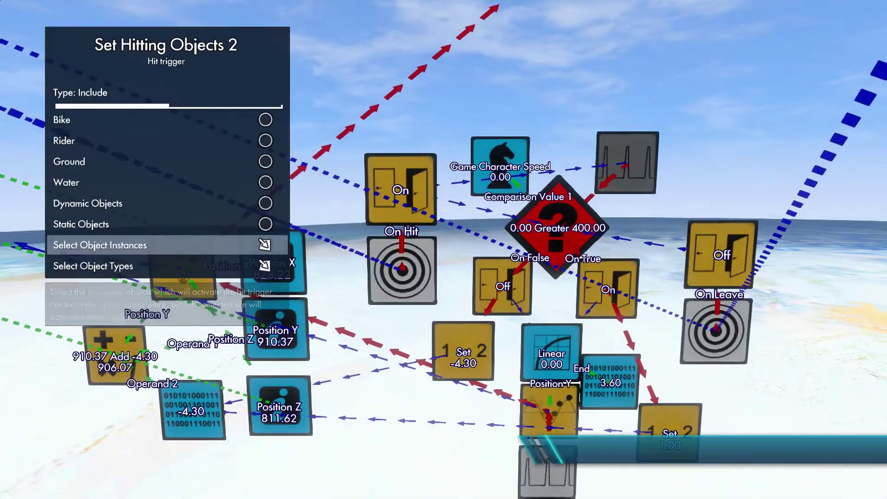
key(Escape)
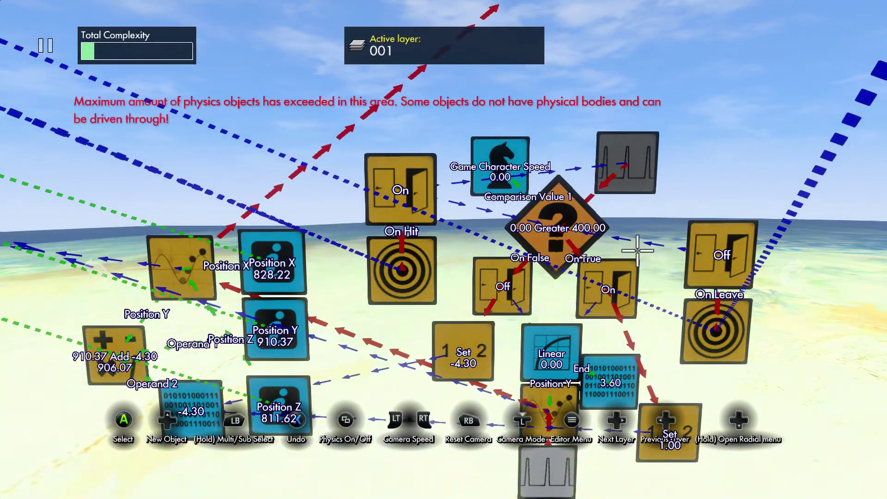
Step: Check the event targets shared by the On Hit group's On state event and the On Leave group's Off state event
click(717, 254)
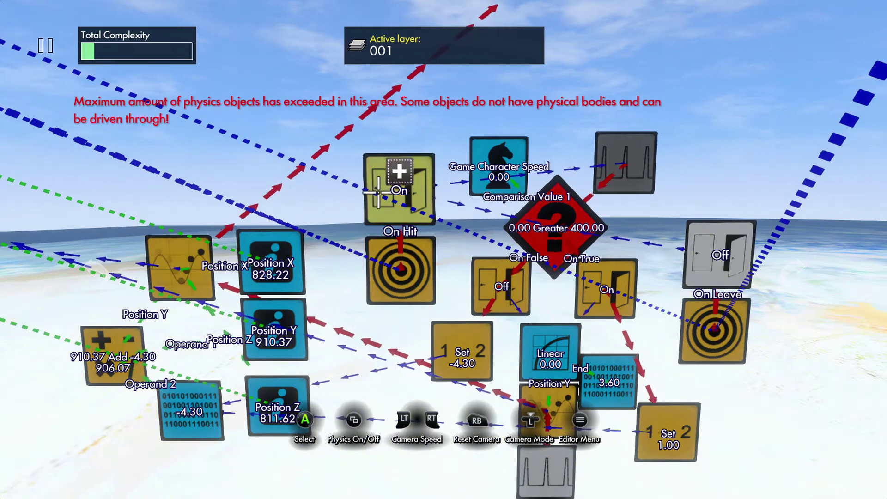
key(Up)
key(Down)
key(Down)
key(Down)
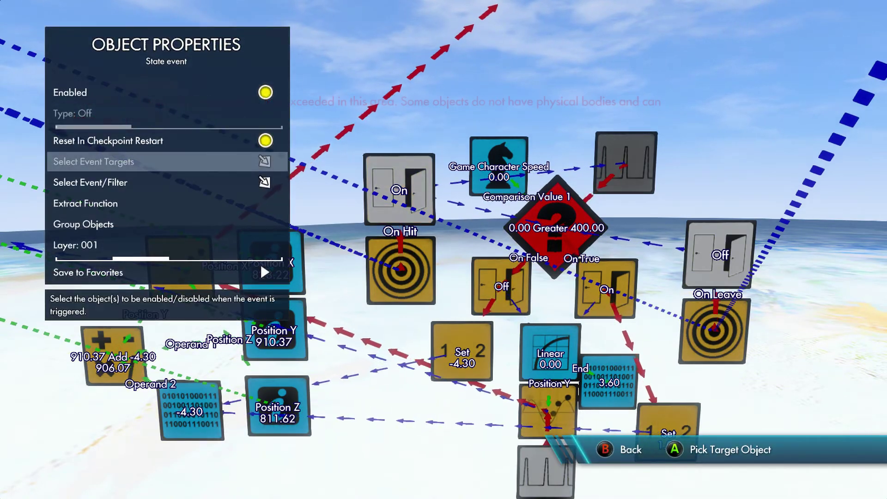
key(Return)
key(Escape)
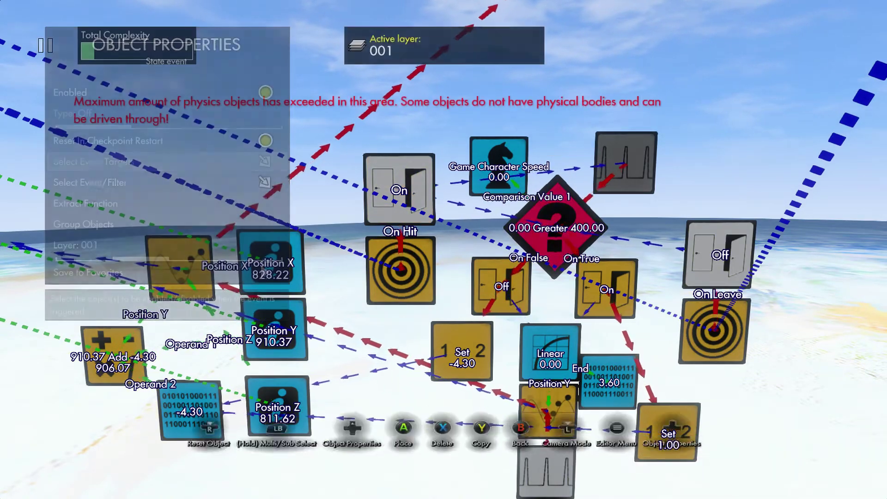
key(Escape)
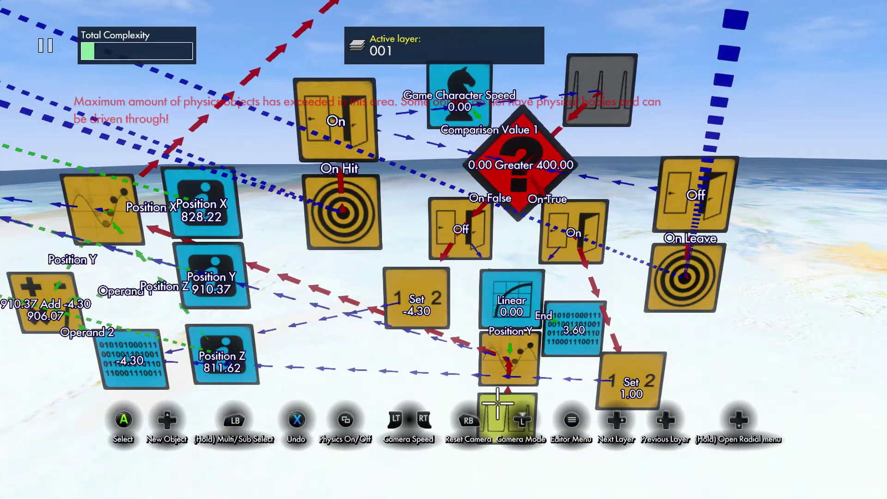
Step: Inspect the Local and Position Y settings of the object position event below the Linear curve
click(513, 348)
key(x)
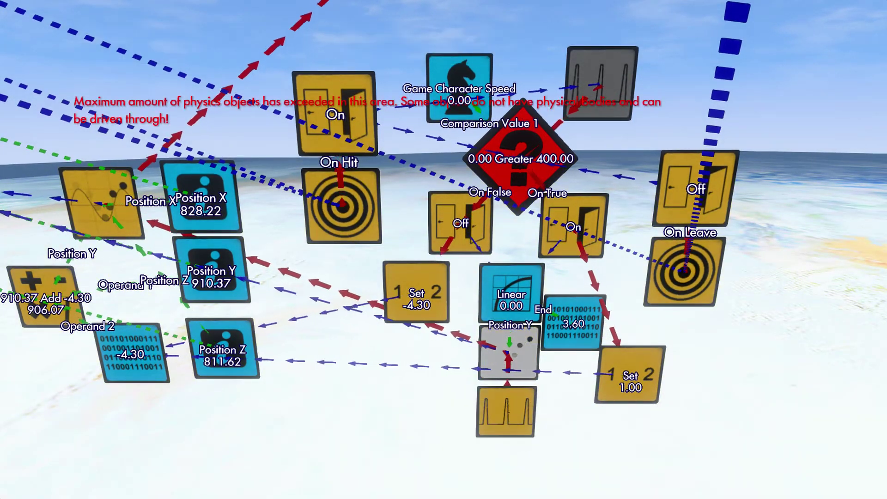
key(Down)
key(Down)
key(Down)
key(Down)
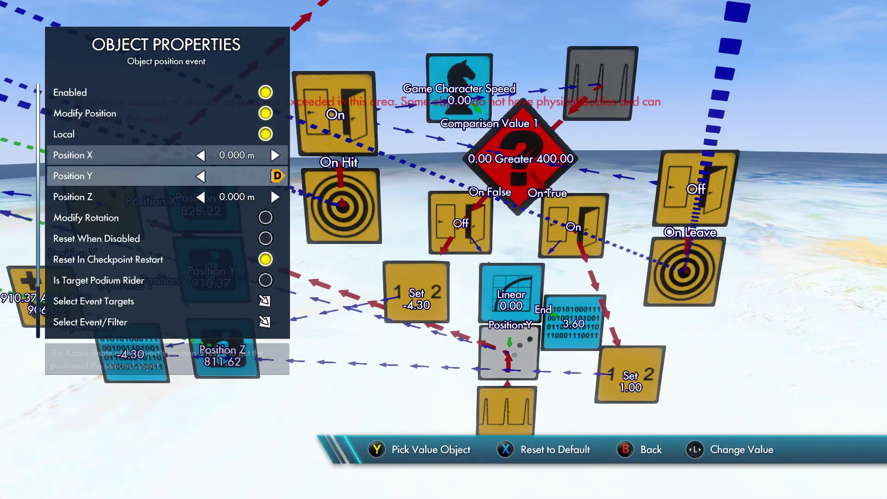
key(b)
key(b)
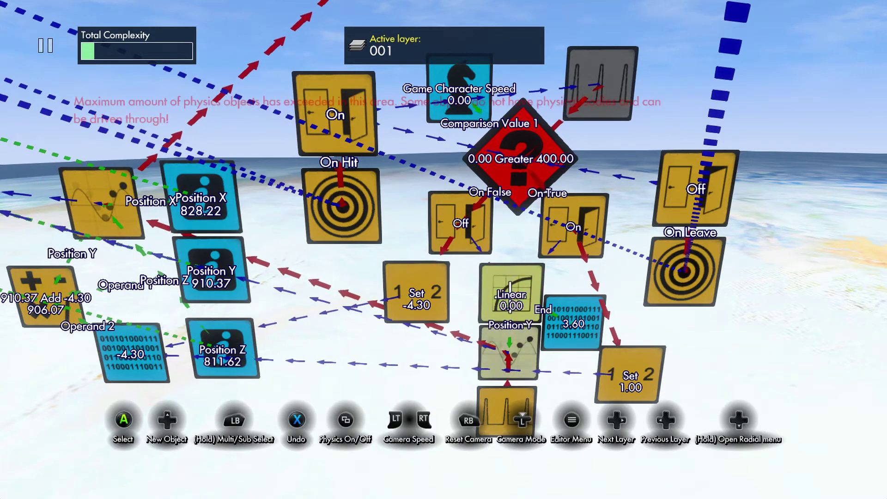
Step: Review the Linear curve data source's start, end, duration, looping and Invert Second Half settings
click(511, 296)
key(x)
key(Down)
key(Down)
key(Down)
key(Down)
key(Down)
key(Down)
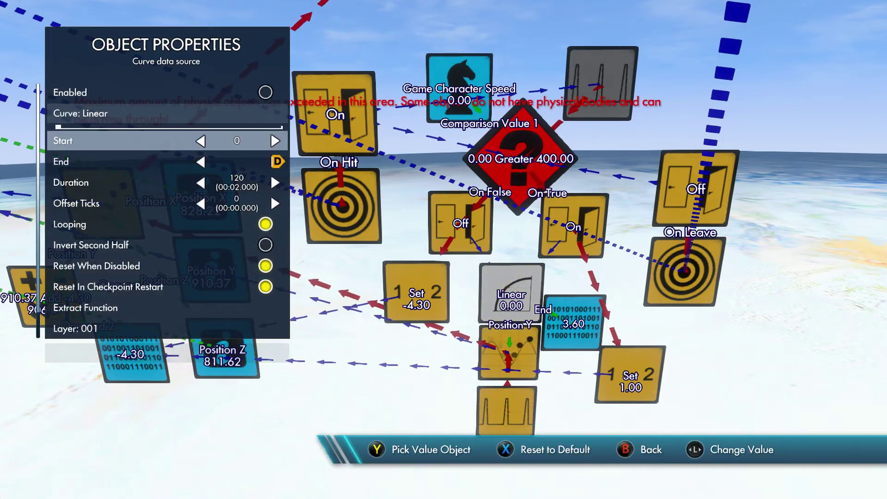
key(Down)
key(Down)
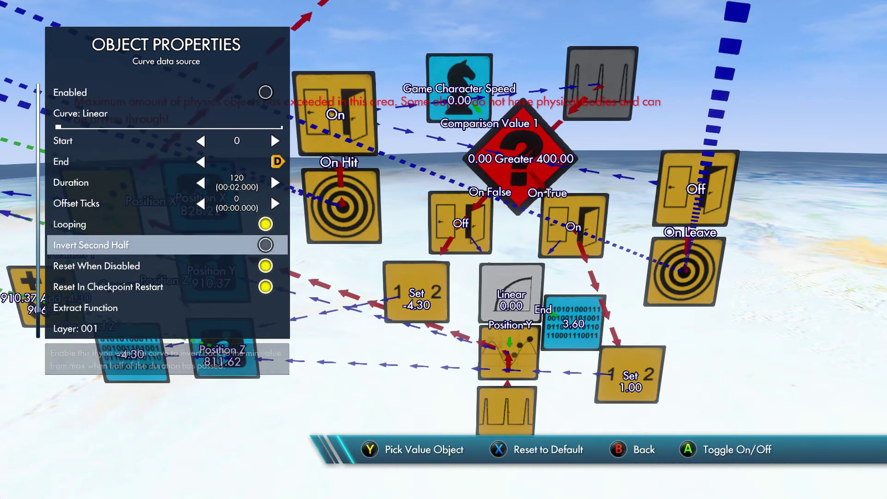
key(Up)
key(Up)
key(Up)
key(Up)
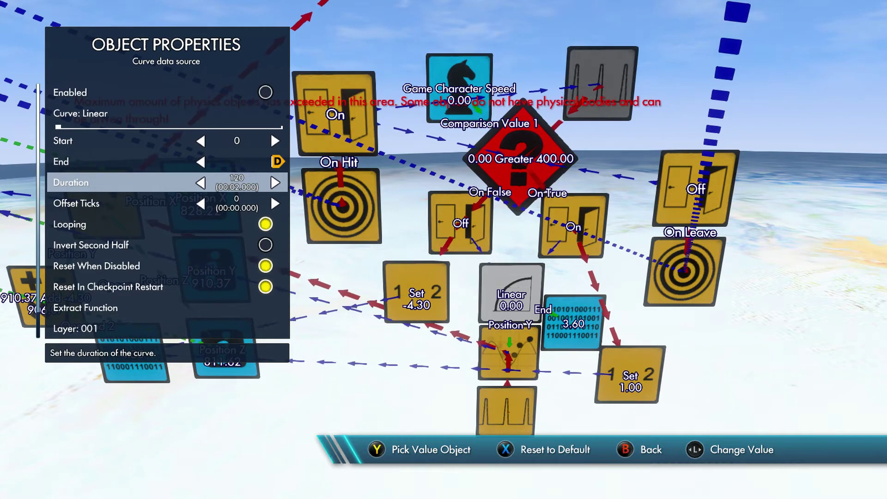
Step: Check which value object supplies the Linear curve's End, and review the curve's Enabled setting
key(Up)
key(y)
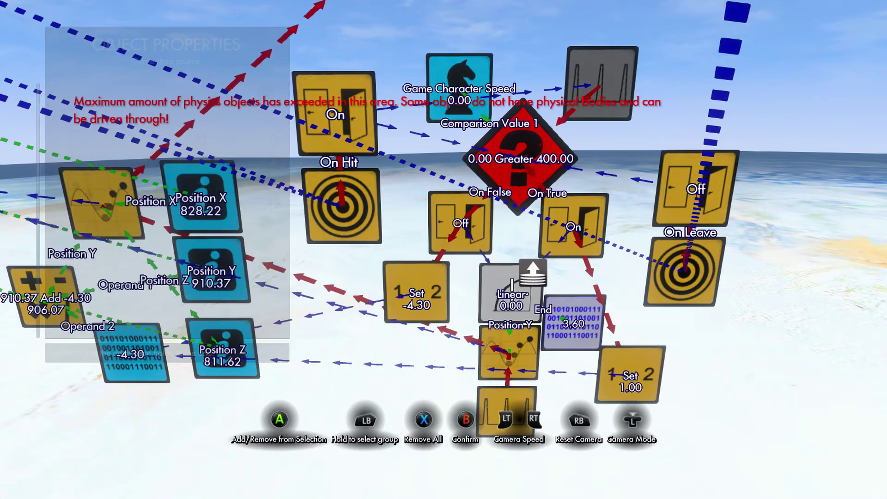
click(564, 301)
key(b)
key(b)
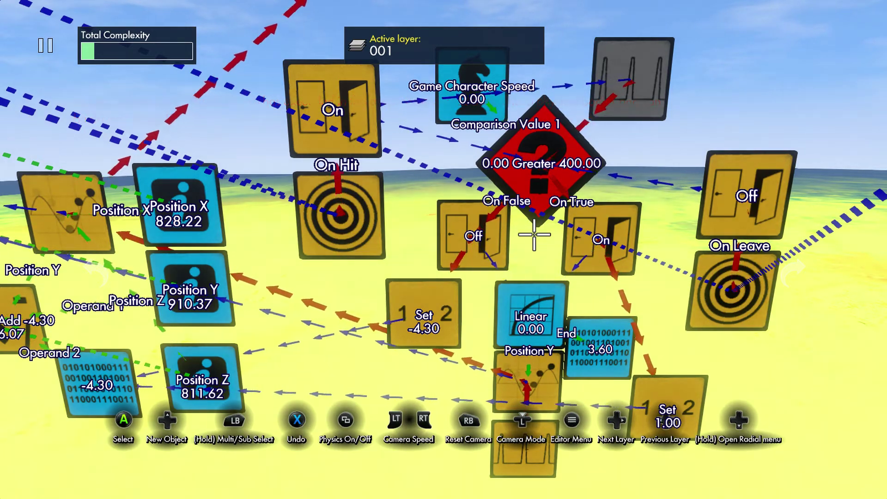
click(531, 307)
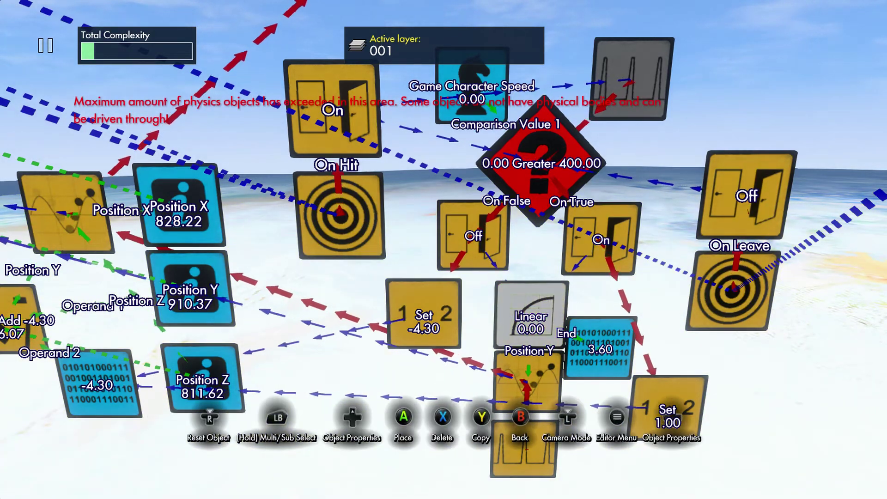
key(Return)
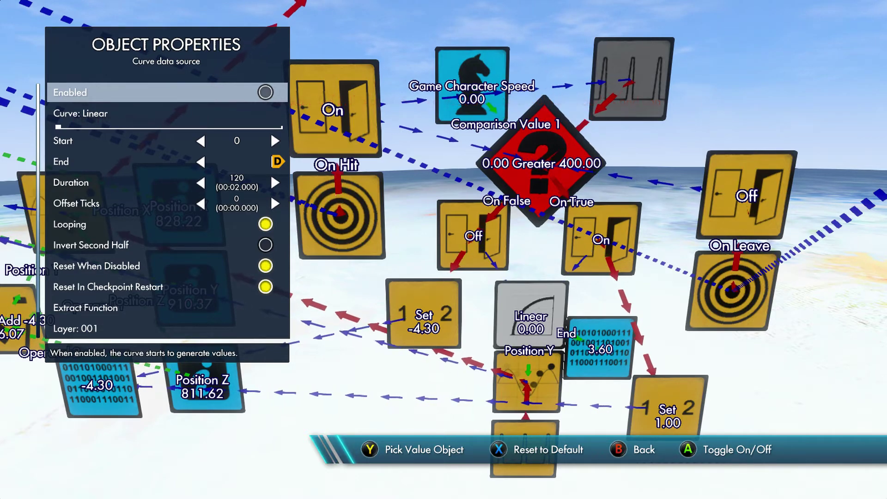
key(Escape)
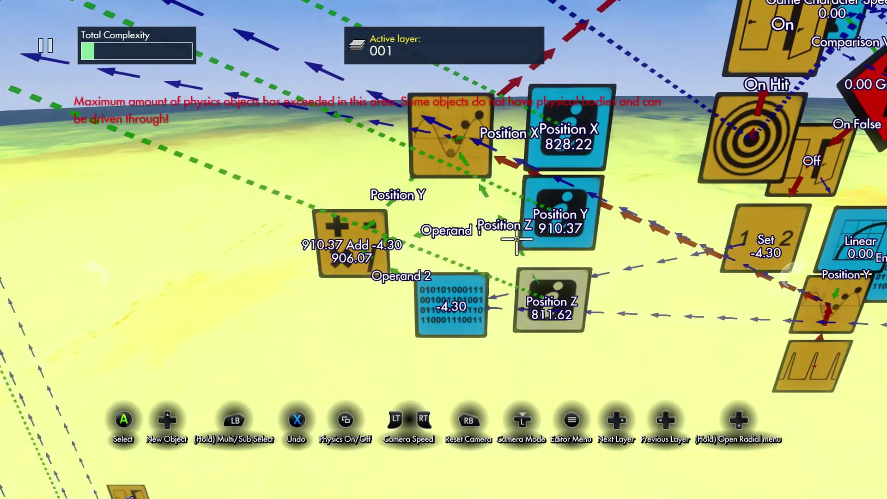
Step: Check the value objects that feed Position X, Y and Z of the object position event beside the position data sources
click(475, 161)
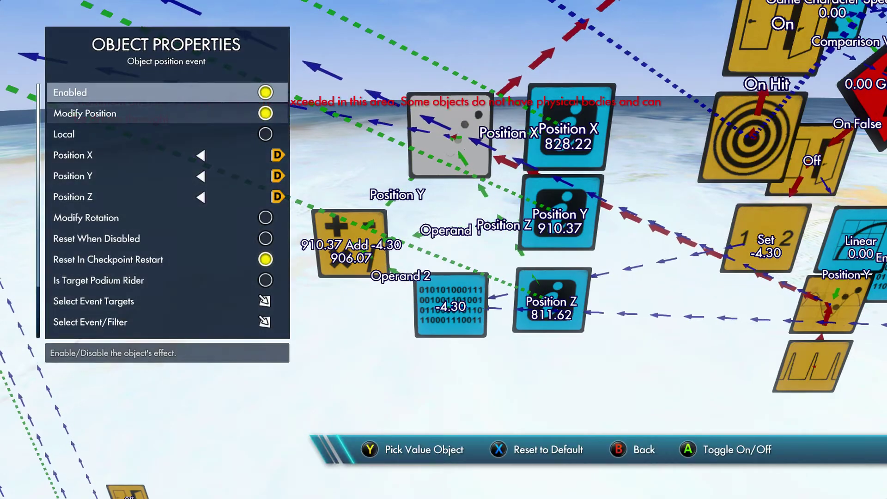
key(y)
key(b)
key(Down)
key(y)
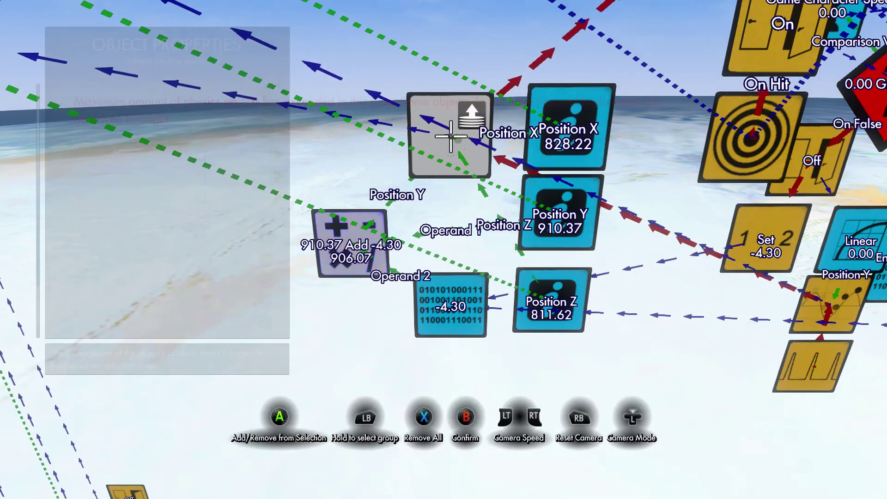
key(b)
key(Down)
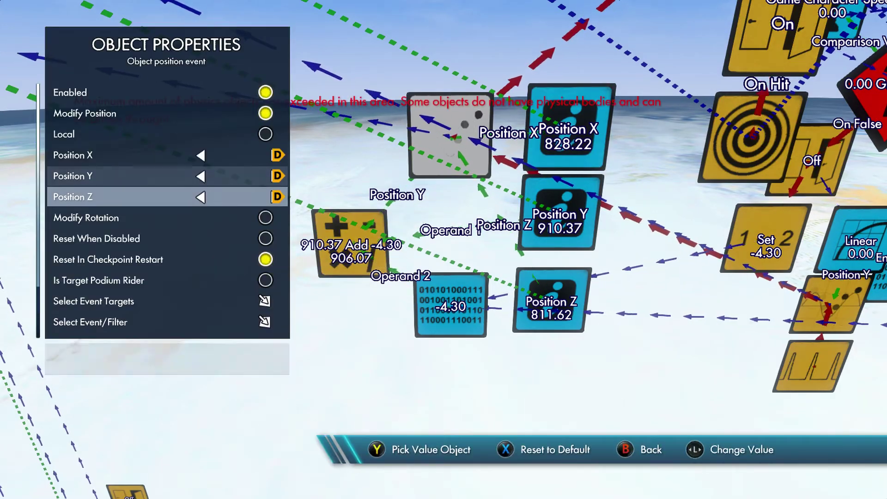
key(y)
key(b)
key(b)
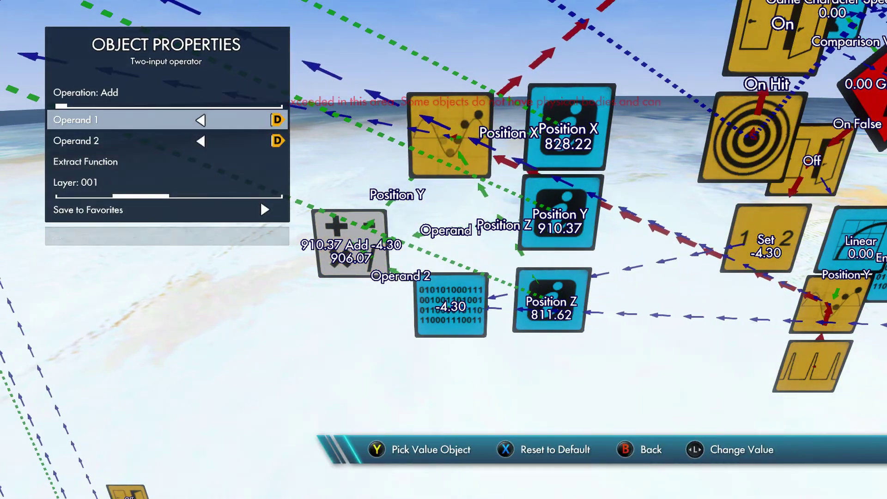
Step: Check the value objects used as Operand 1 and Operand 2 of the Add operator
key(y)
key(b)
key(Down)
key(y)
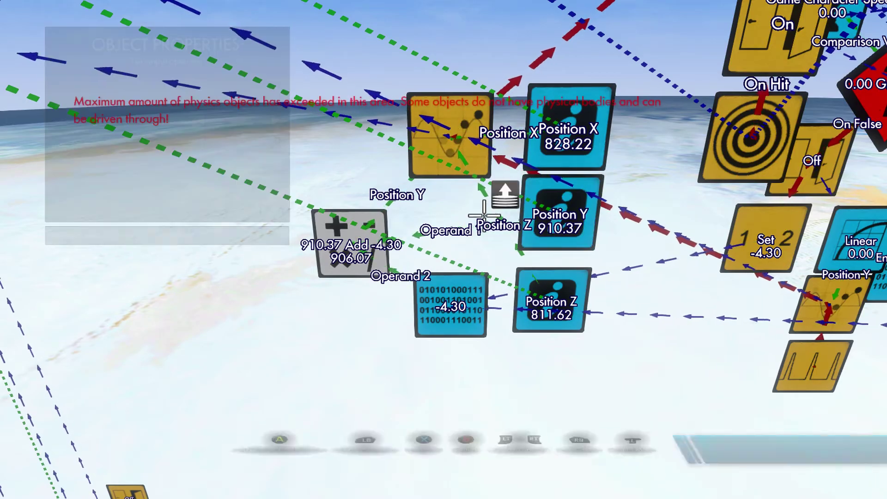
key(b)
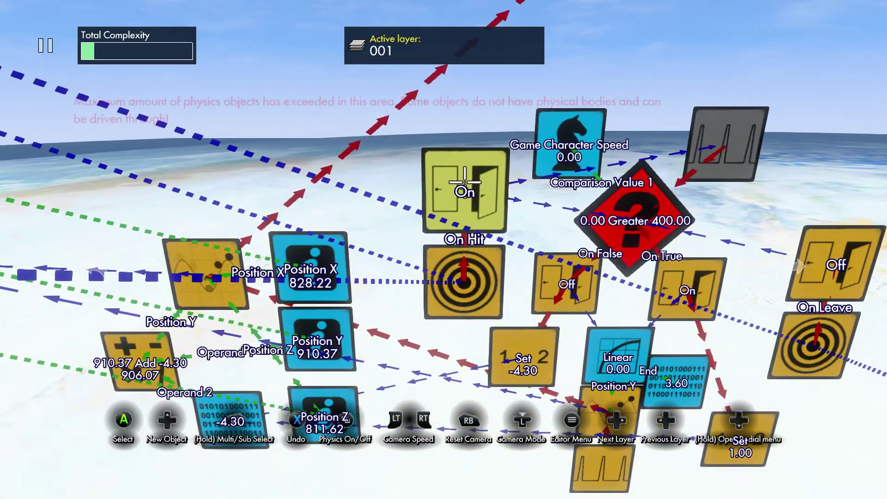
Step: Inspect the event targets of the On state event above the On Hit trigger
click(464, 182)
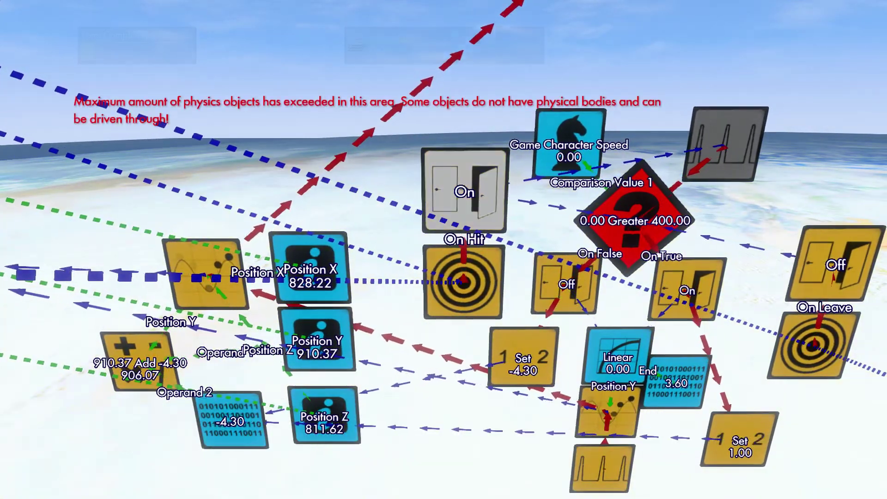
key(Down)
key(Down)
key(Down)
key(Return)
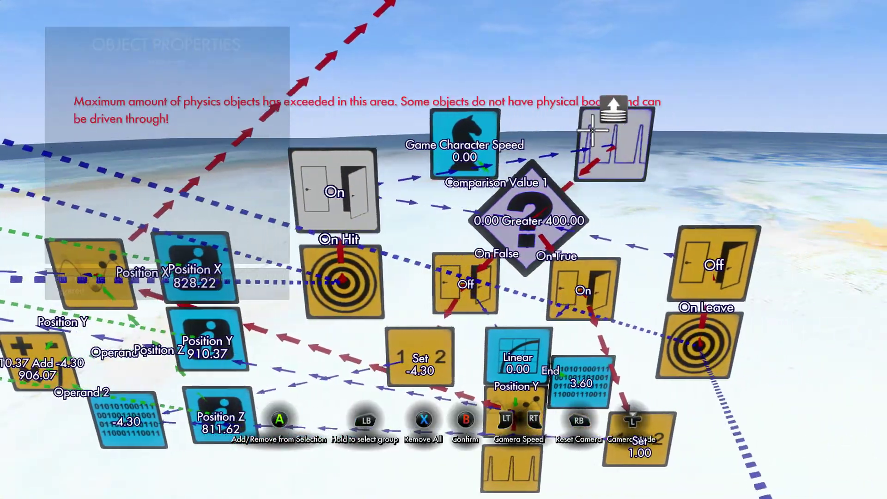
key(Escape)
key(Escape)
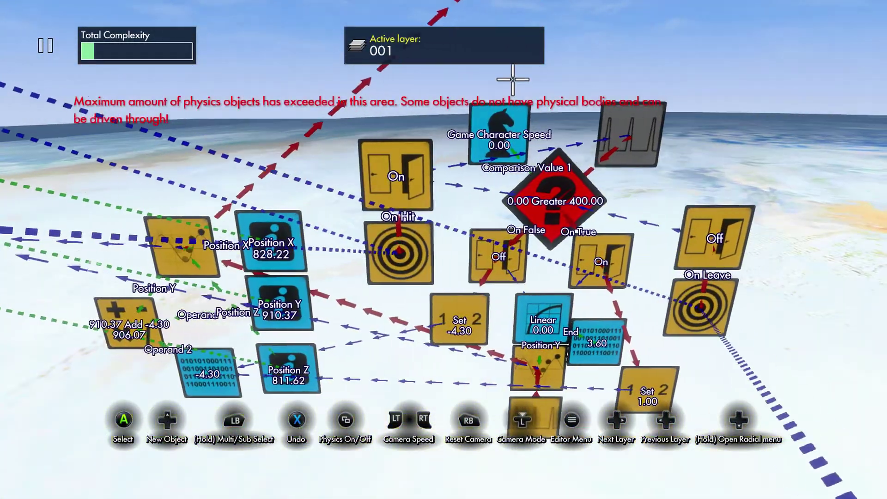
Step: Start testing the track with the editor icons disabled
key(Escape)
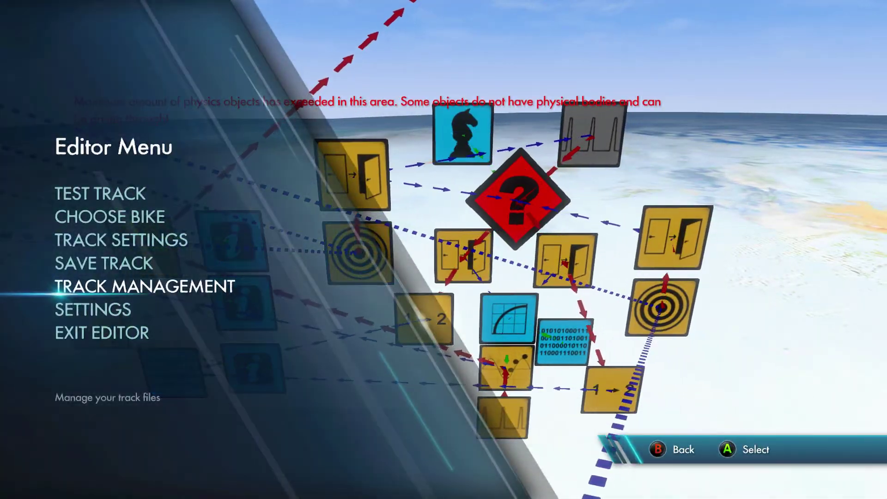
key(Return)
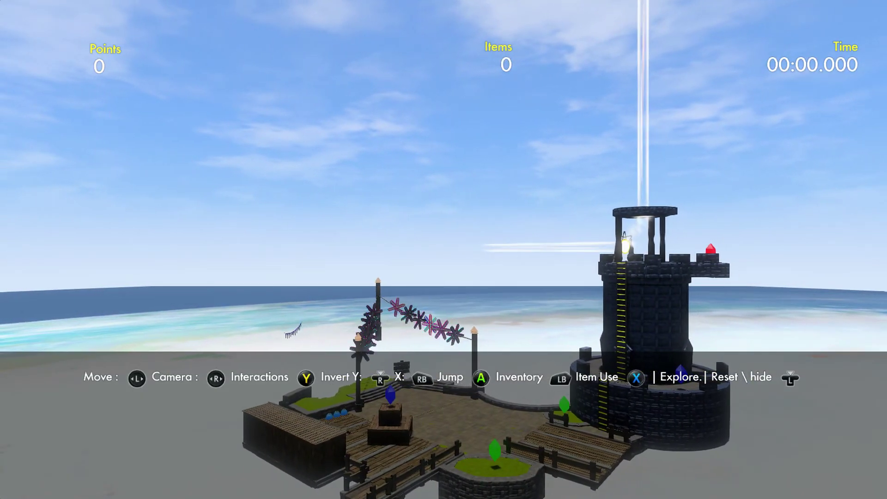
key(Escape)
key(Down)
key(Down)
key(Return)
key(Escape)
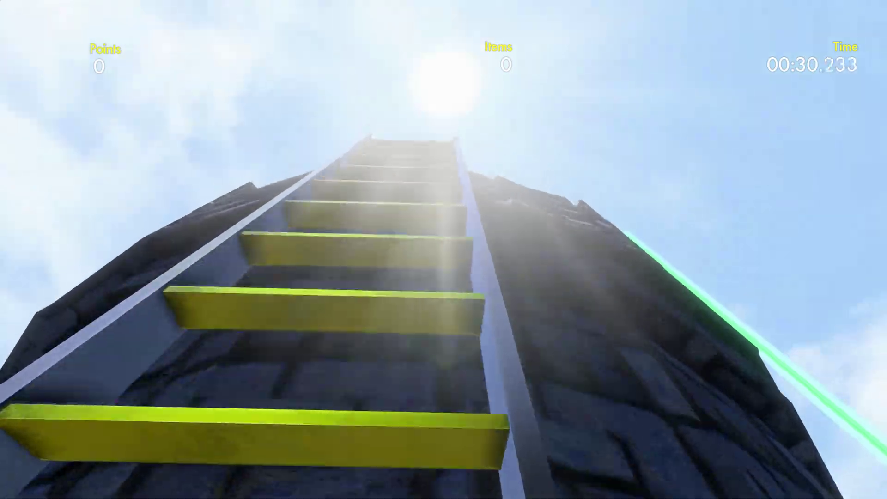
Step: Test the castle's ladders by climbing up and down the tower
key(w)
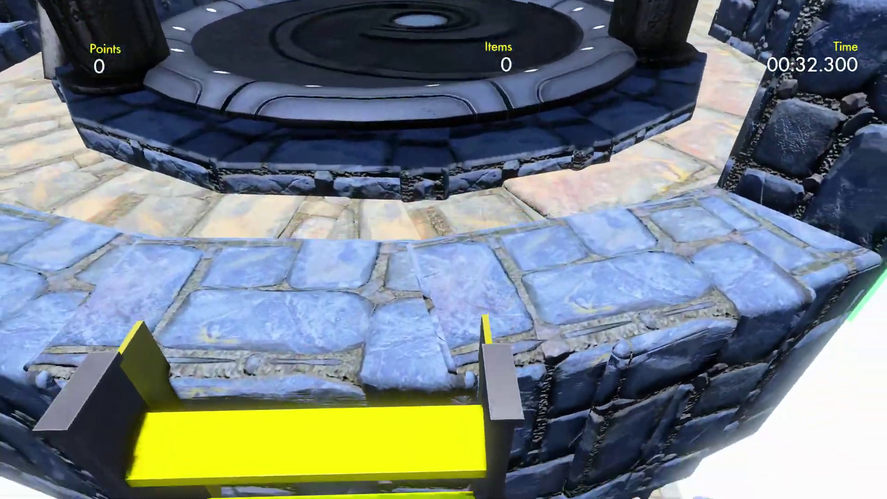
key(s)
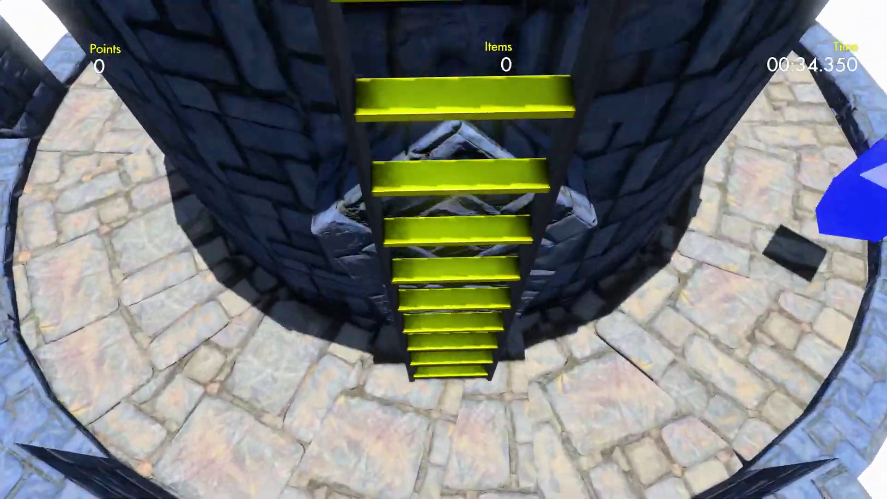
key(w)
key(w)
key(s)
key(s)
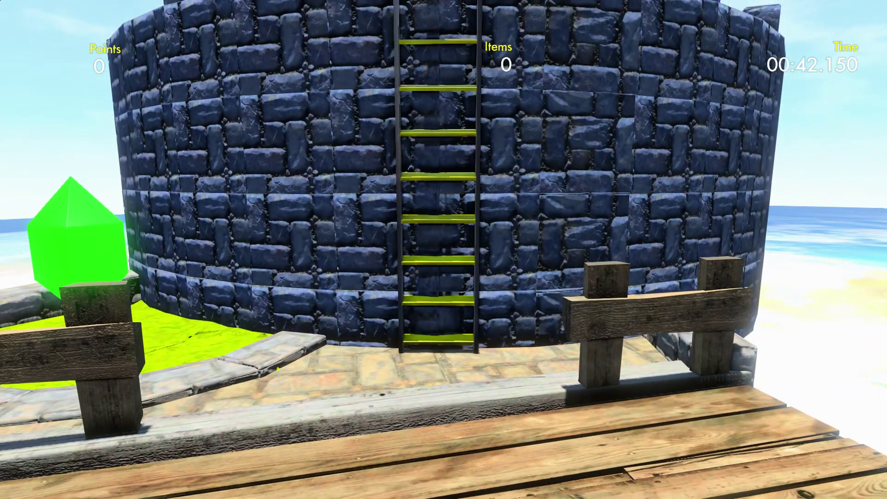
Step: Enable the editor icons for the test, resume it and walk to view the checkered panels on the castle
key(Escape)
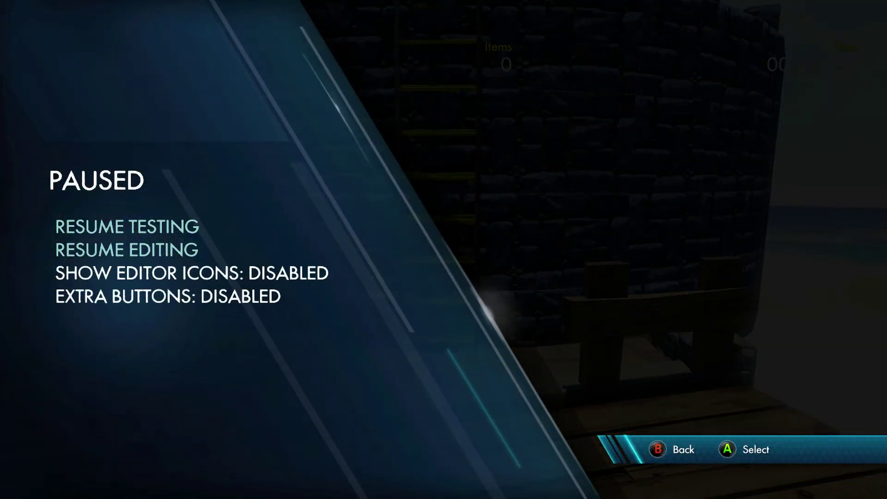
key(Escape)
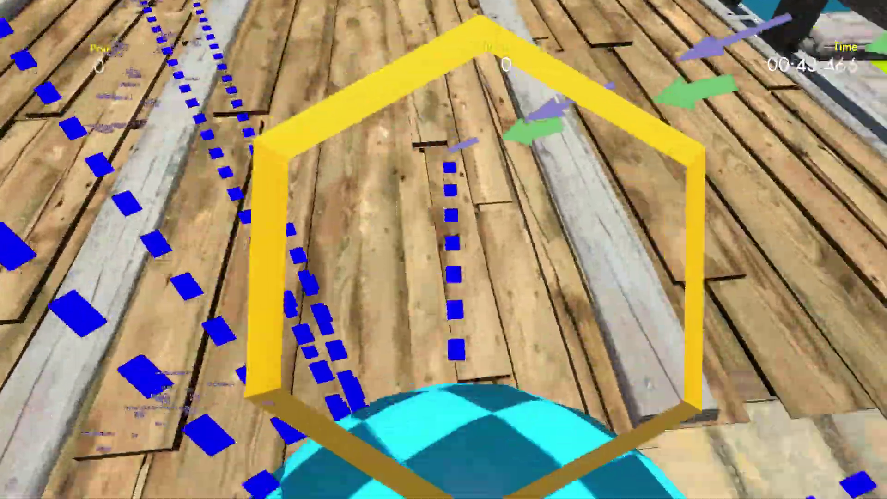
key(w)
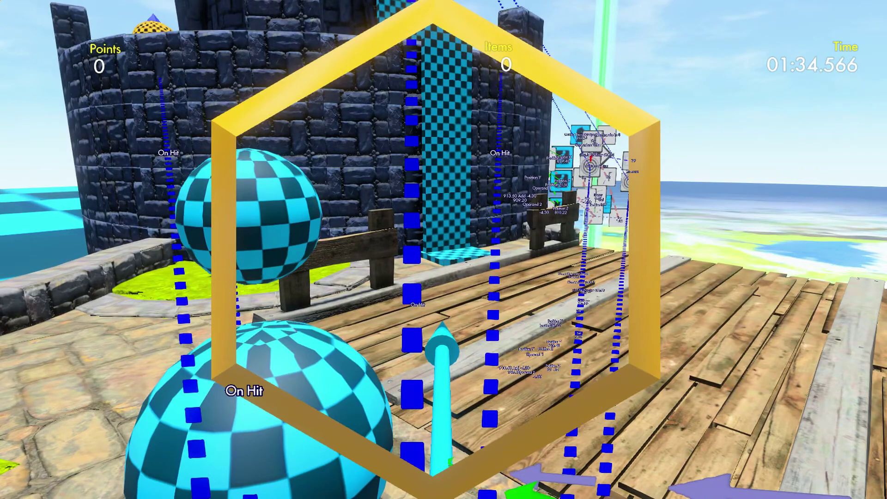
Step: Return to editing and review the track settings, including the game type and game character
key(Escape)
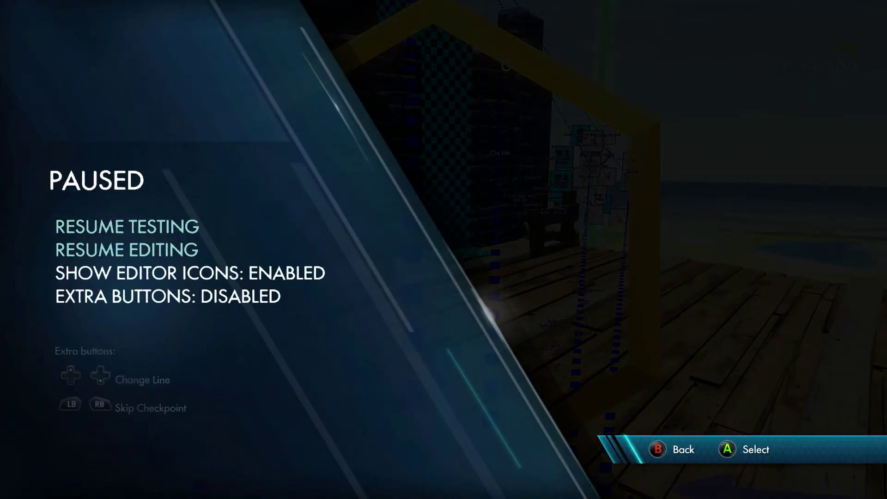
key(Escape)
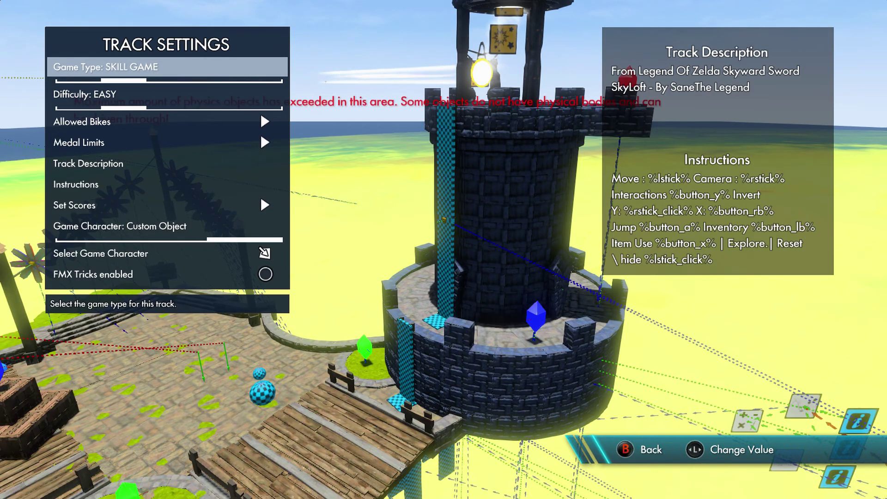
key(Escape)
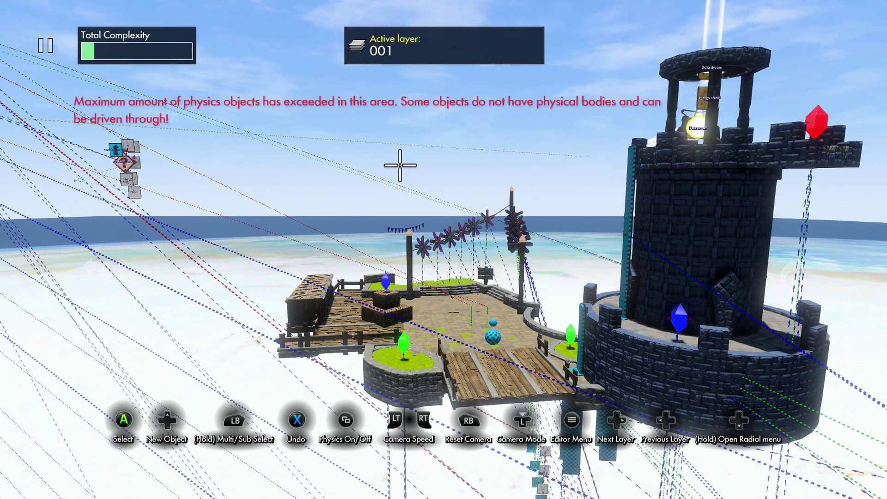
Step: Switch physics on in the editor
key(space)
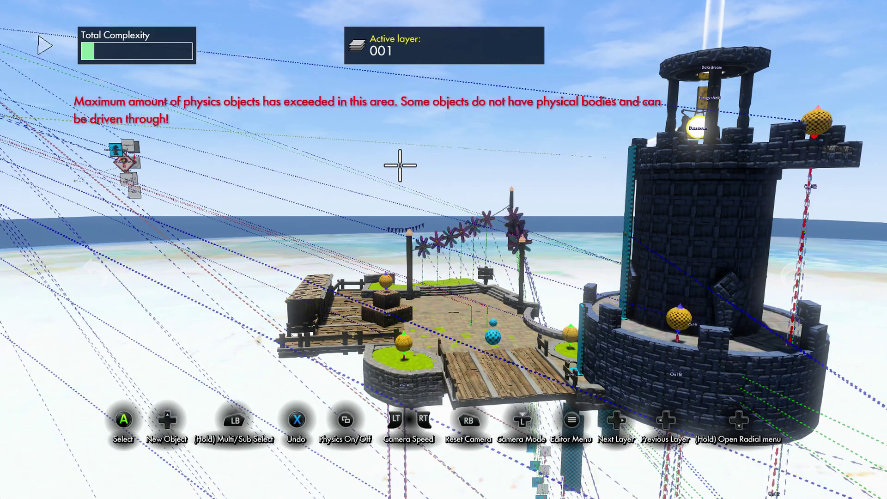